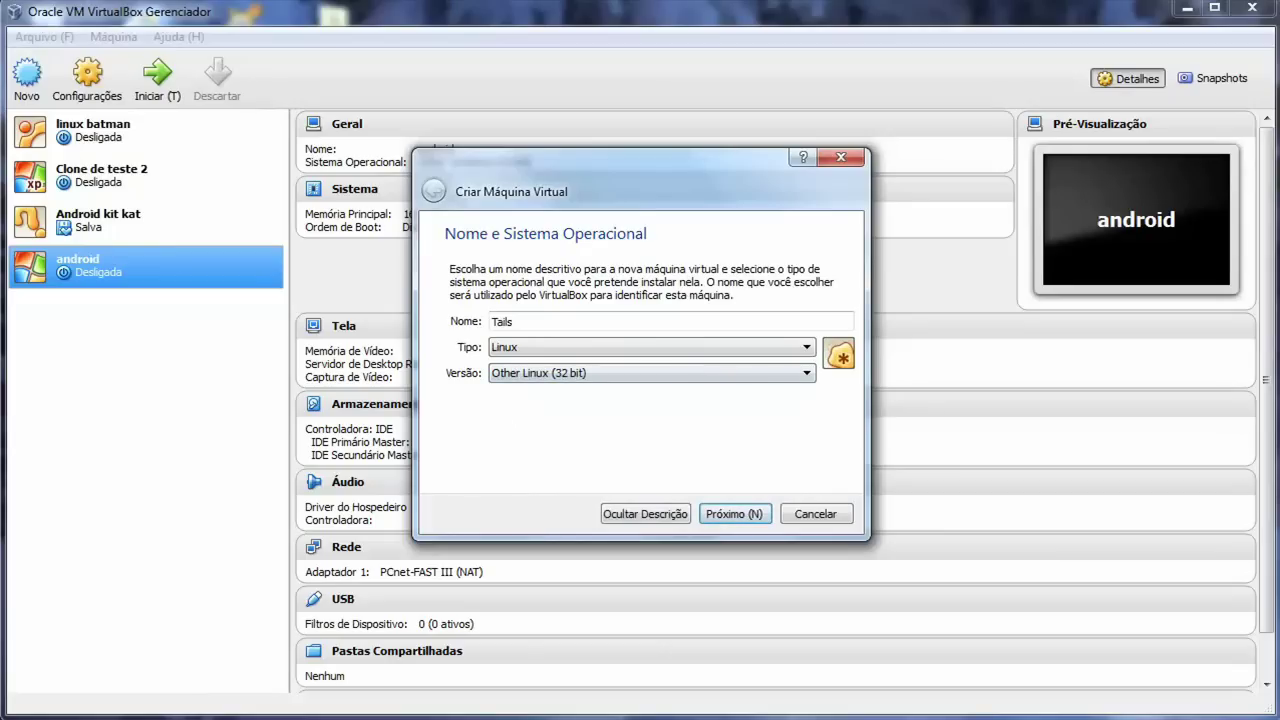
- Accept the name Tails with type Linux and version Other Linux (32 bit), and increase the new machine's memory size
key(Return)
drag(474, 331, 583, 331)
click(735, 514)
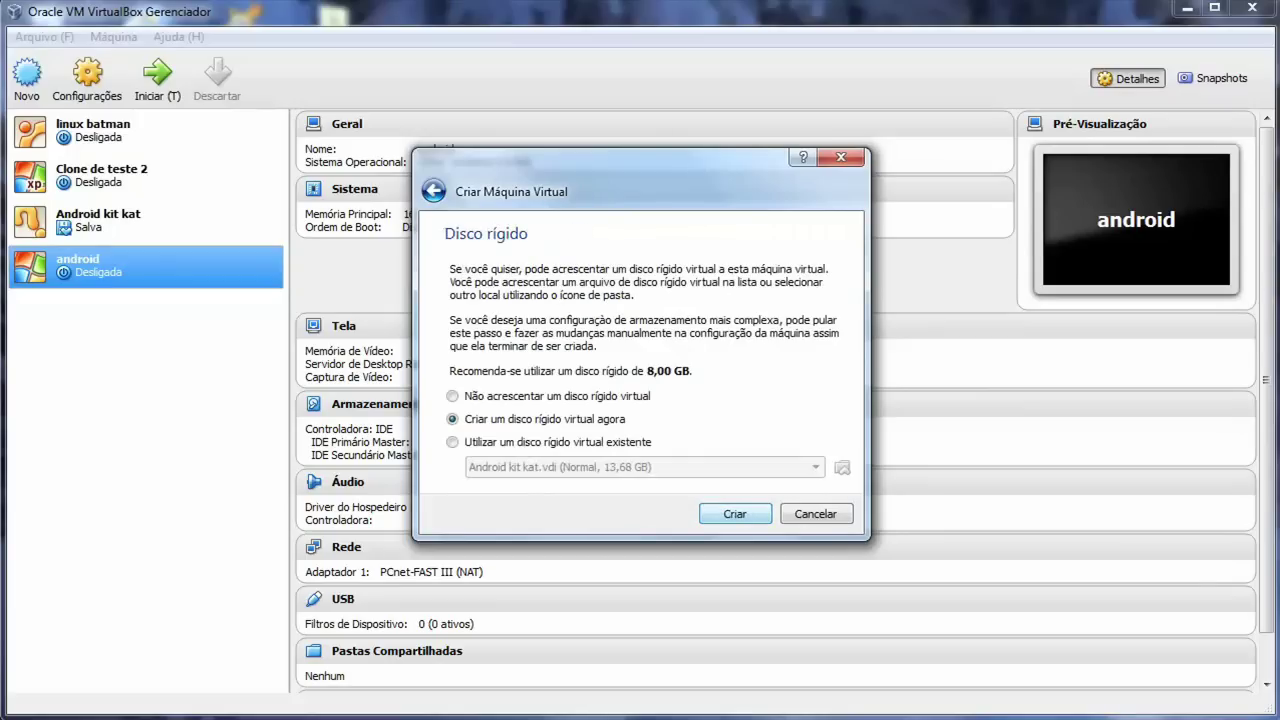
- Create a new VDI virtual hard disk named Tails with a size of 21,90 GB
click(735, 514)
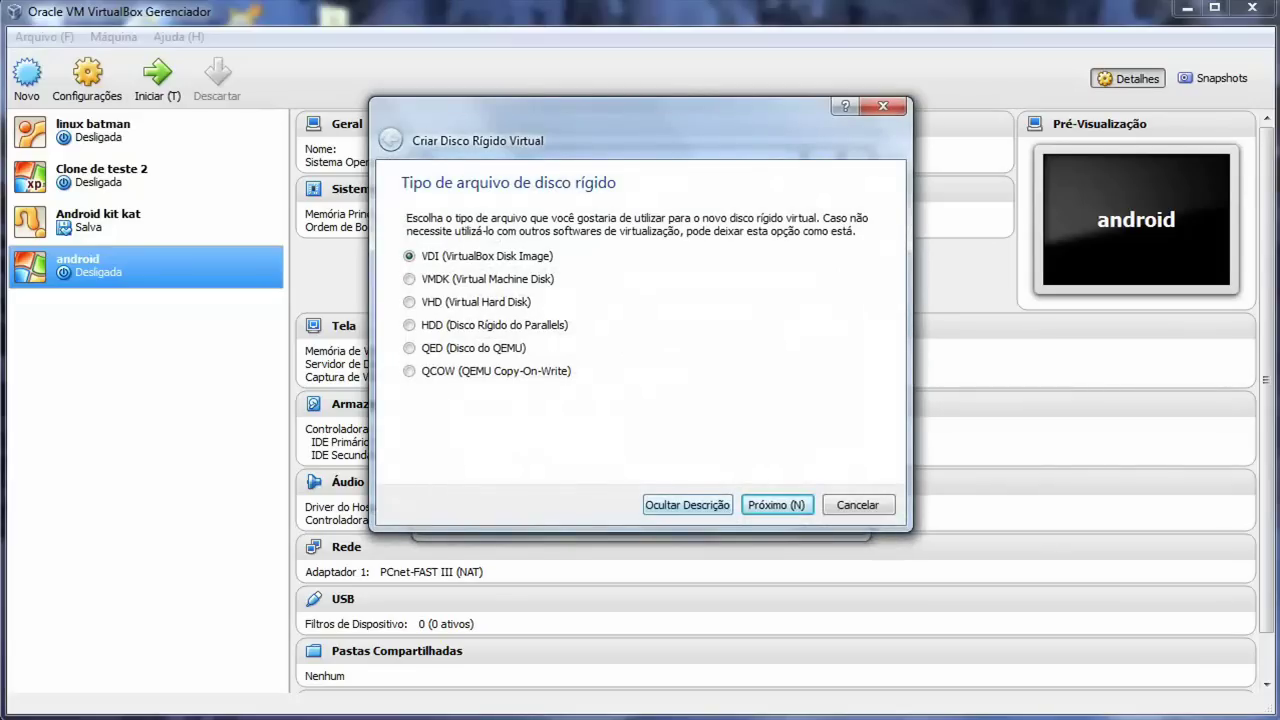
click(777, 504)
click(777, 504)
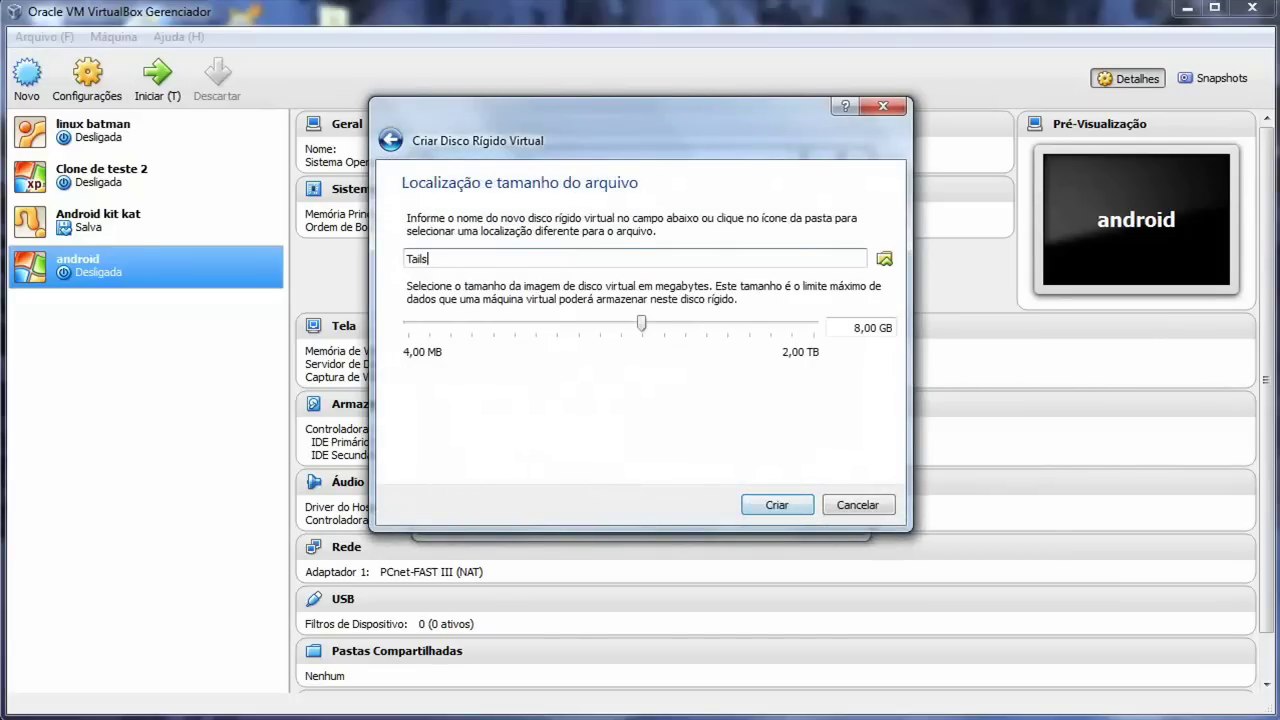
drag(641, 323, 671, 323)
key(Return)
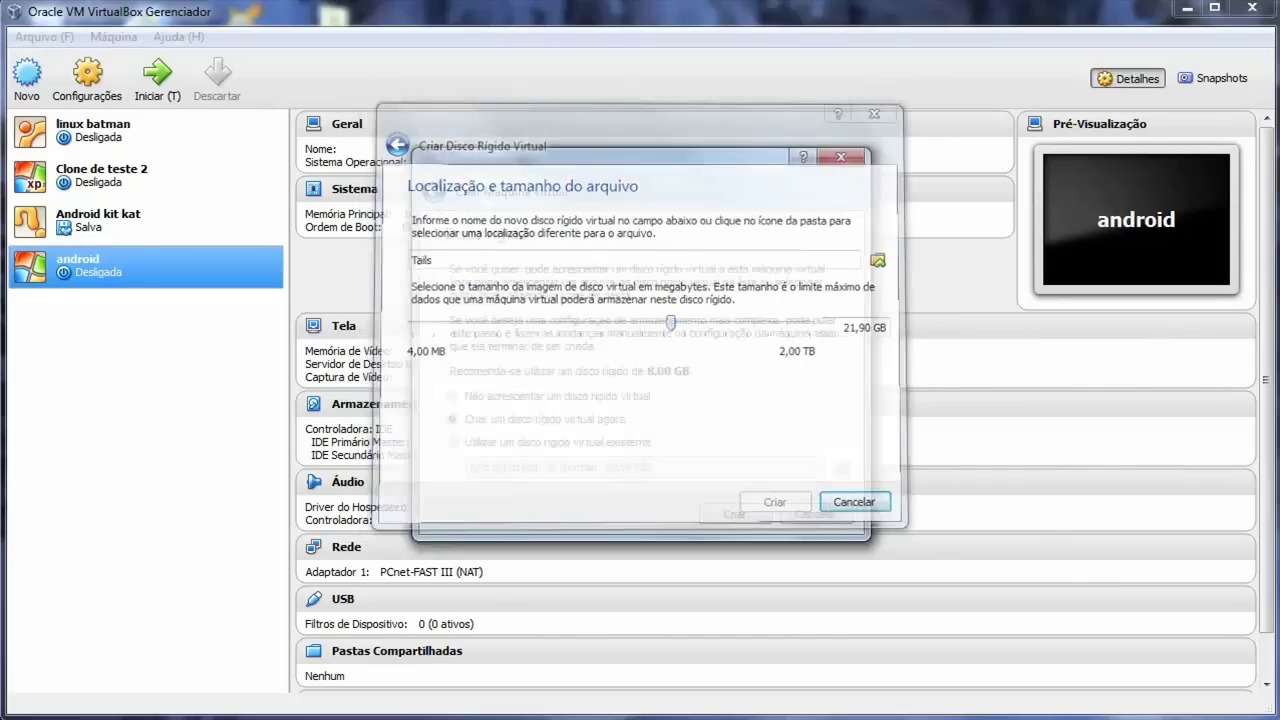
- Start the Tails virtual machine with tails-i386-1.0.iso from the tails-i386-1.0 folder in Downloads as its boot disc
click(157, 79)
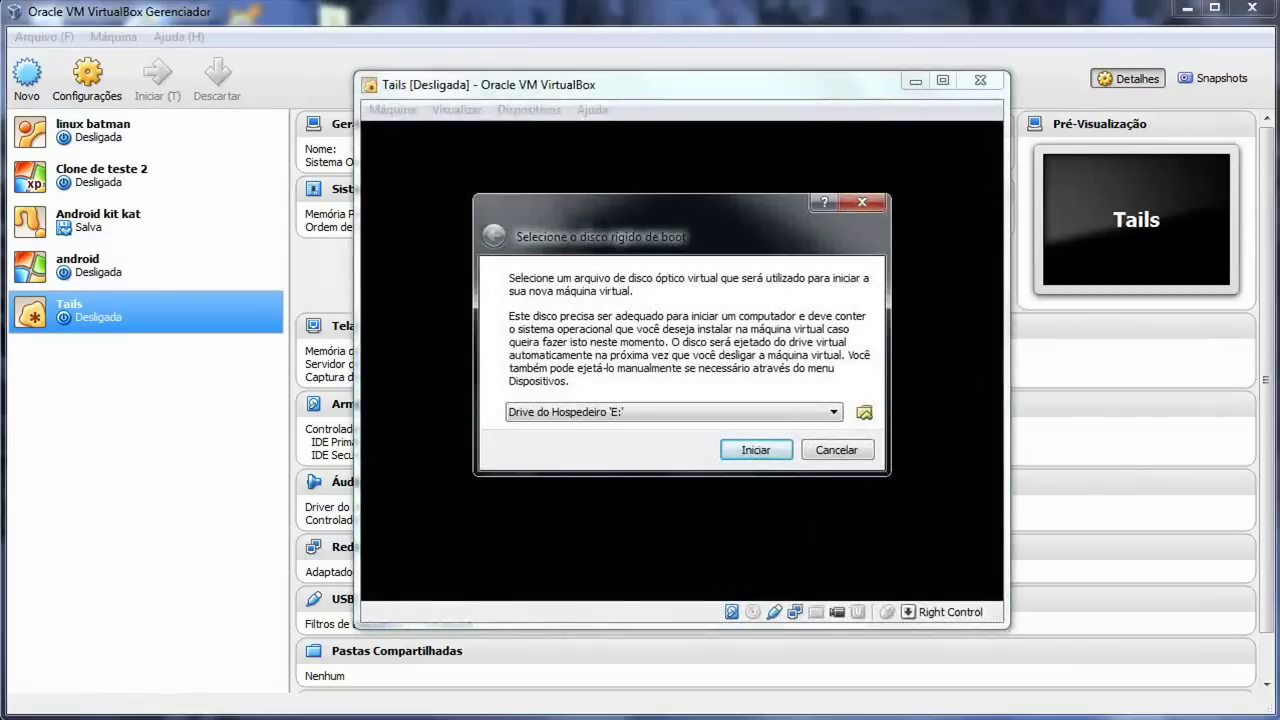
click(865, 412)
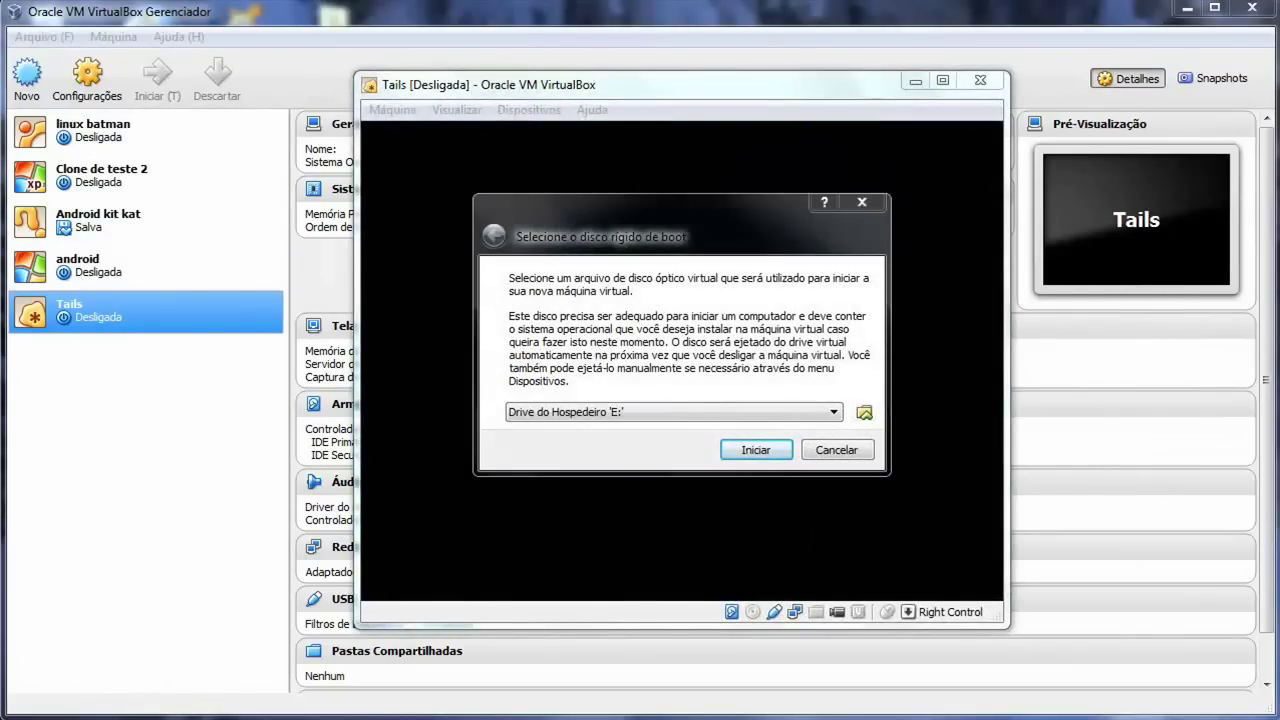
click(344, 271)
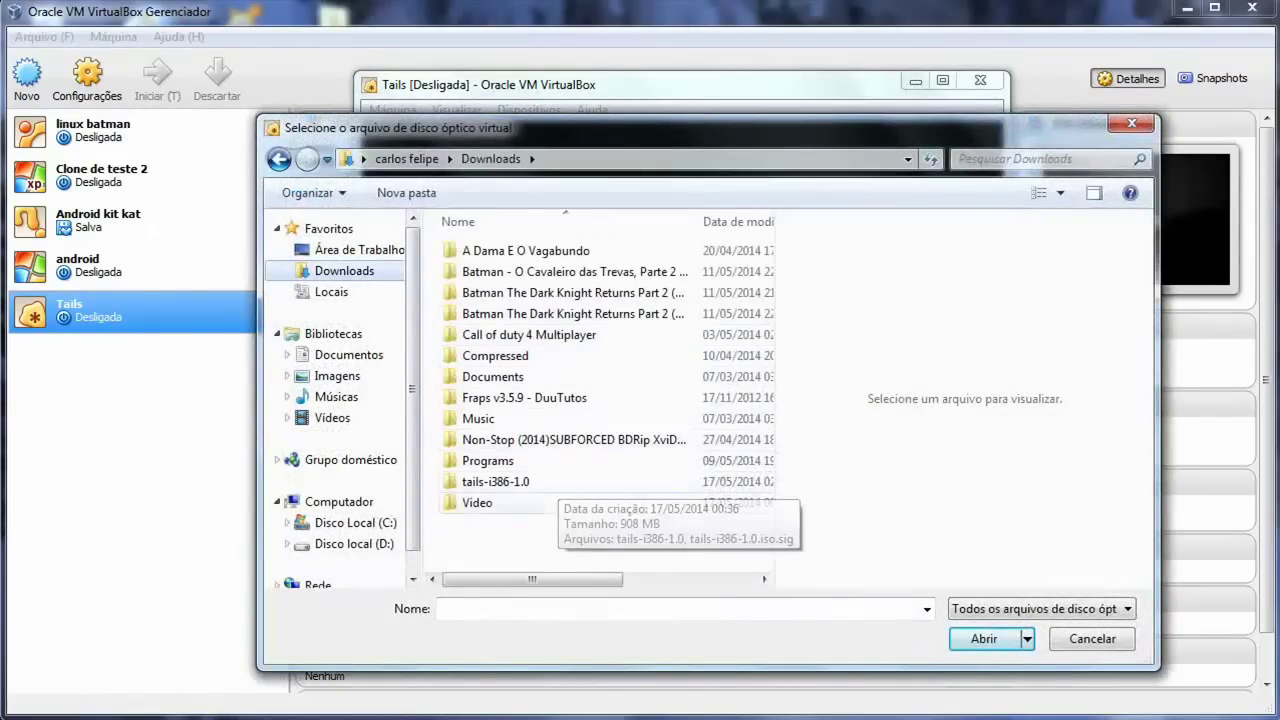
double_click(496, 482)
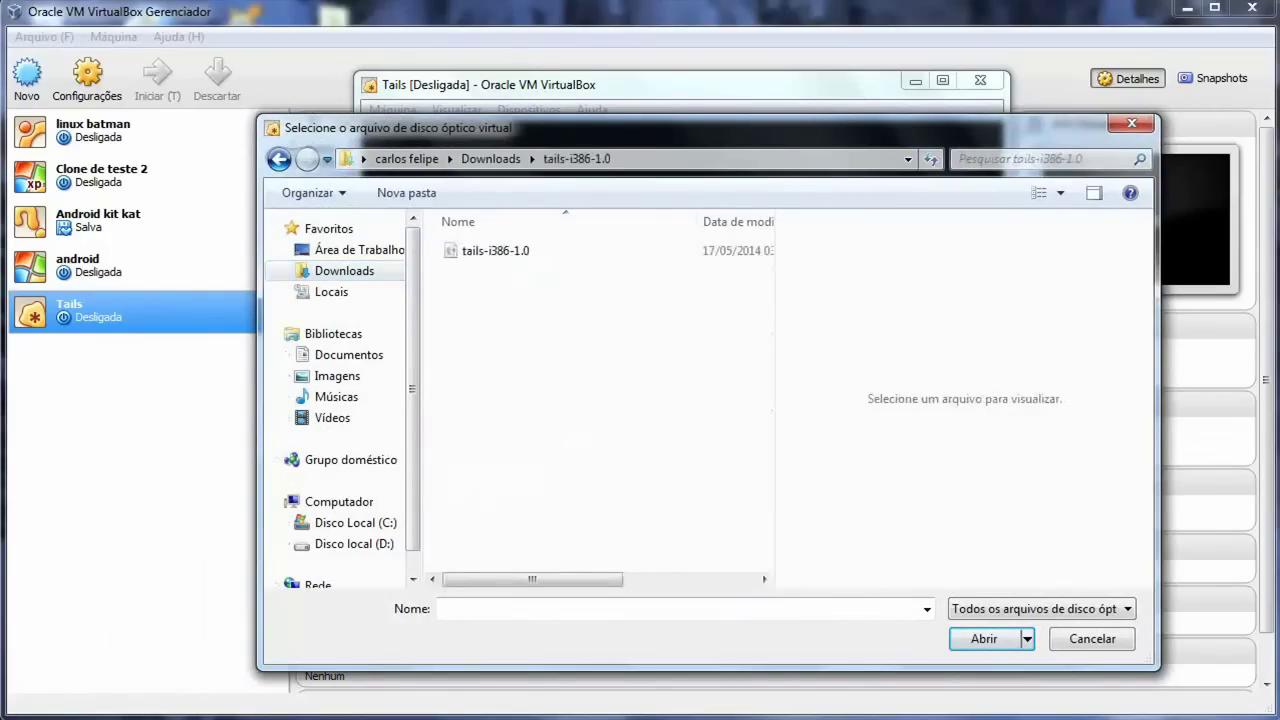
double_click(496, 251)
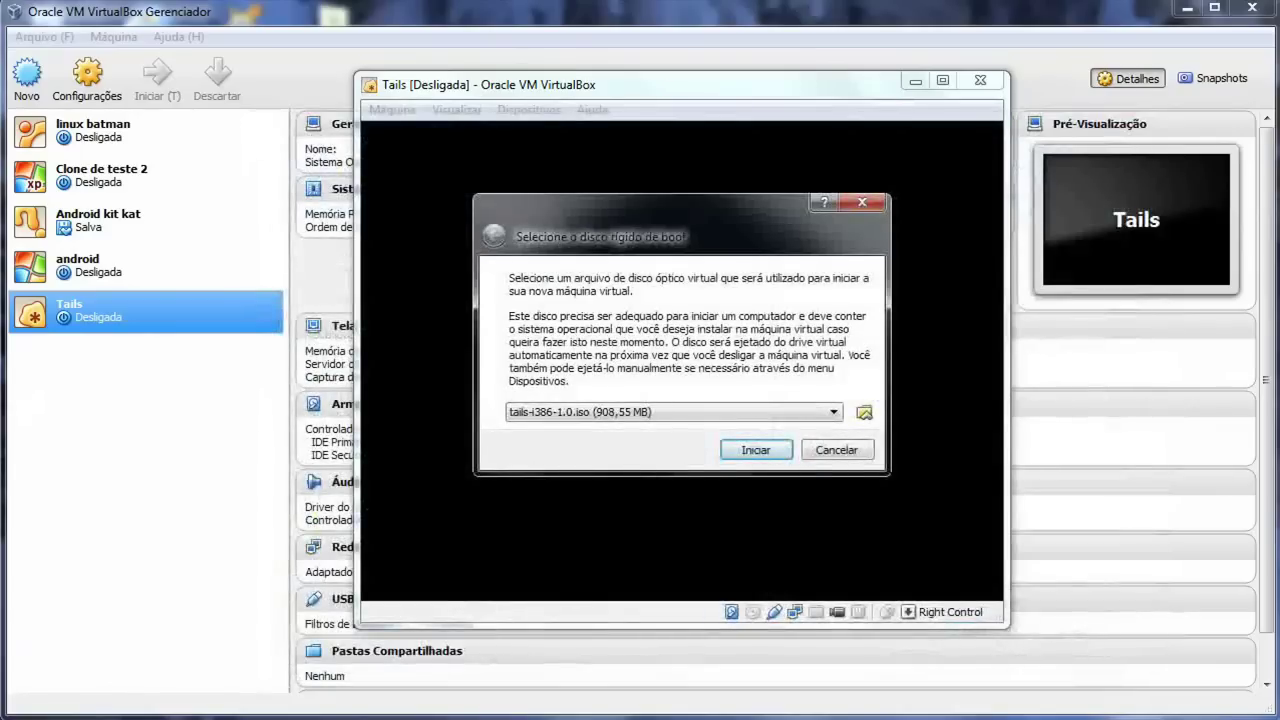
click(756, 450)
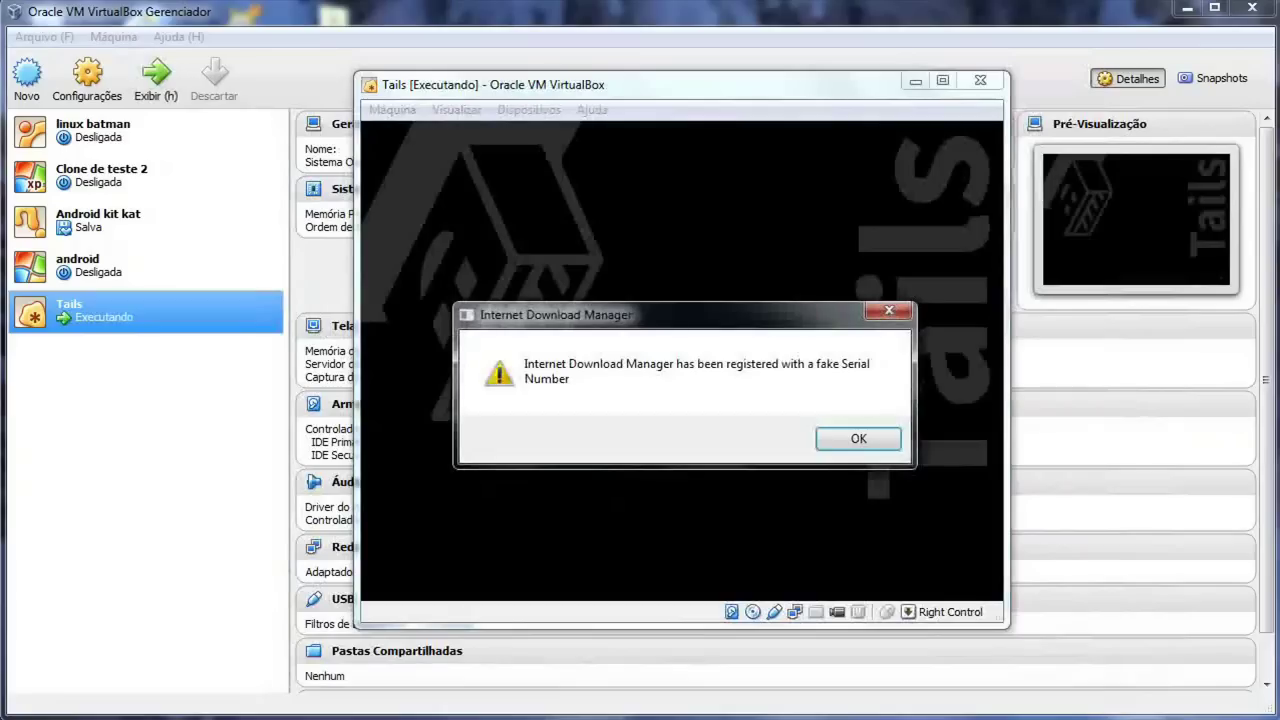
- Dismiss the Internet Download Manager warning and boot Tails with the Live entry
key(Return)
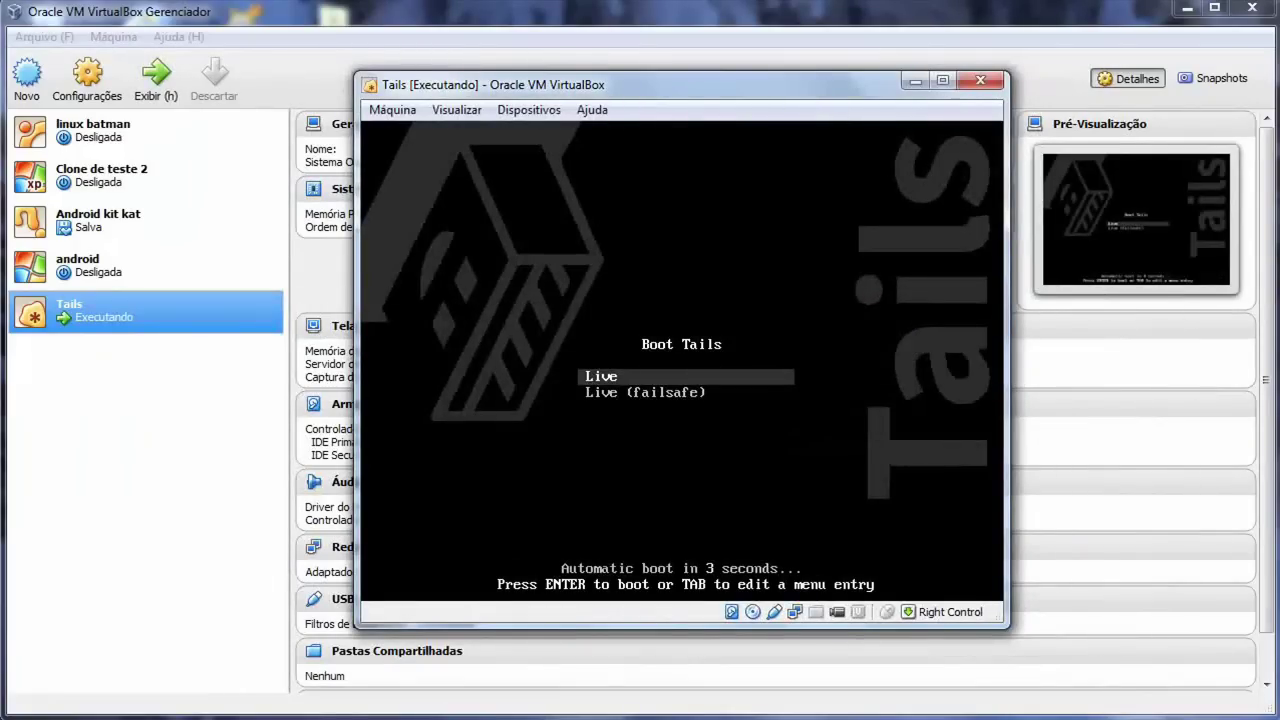
key(Return)
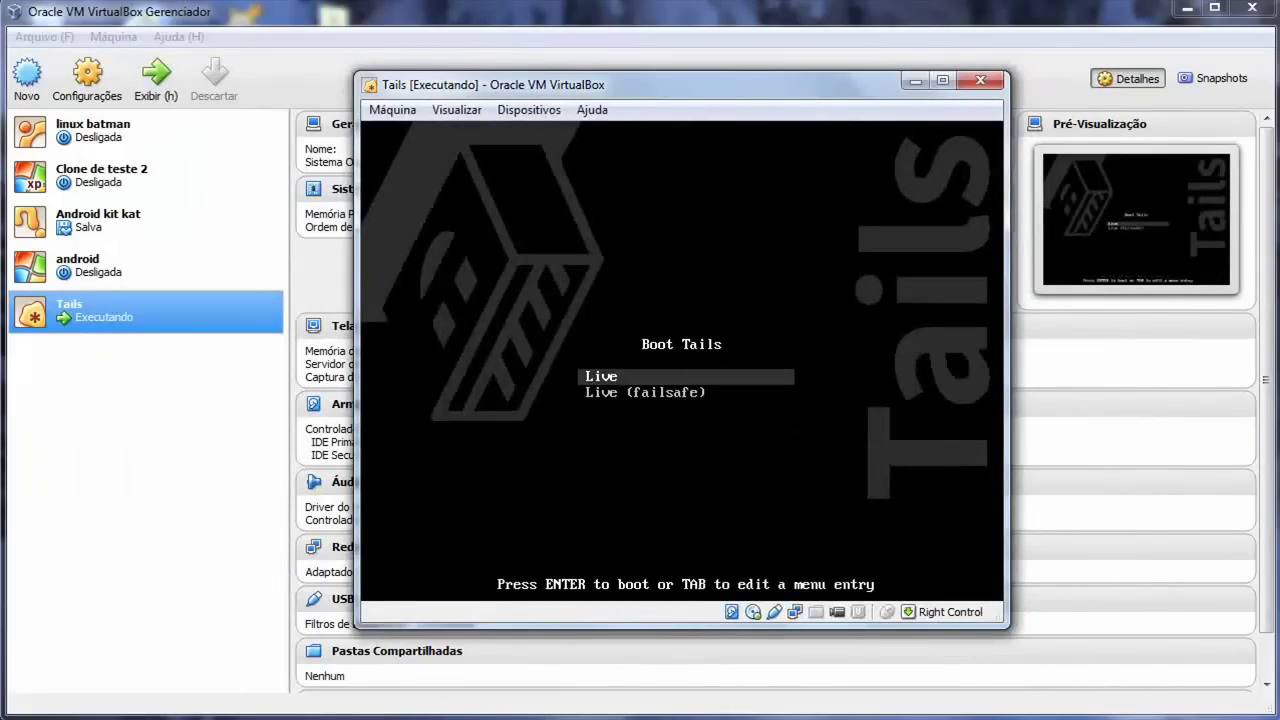
key(Return)
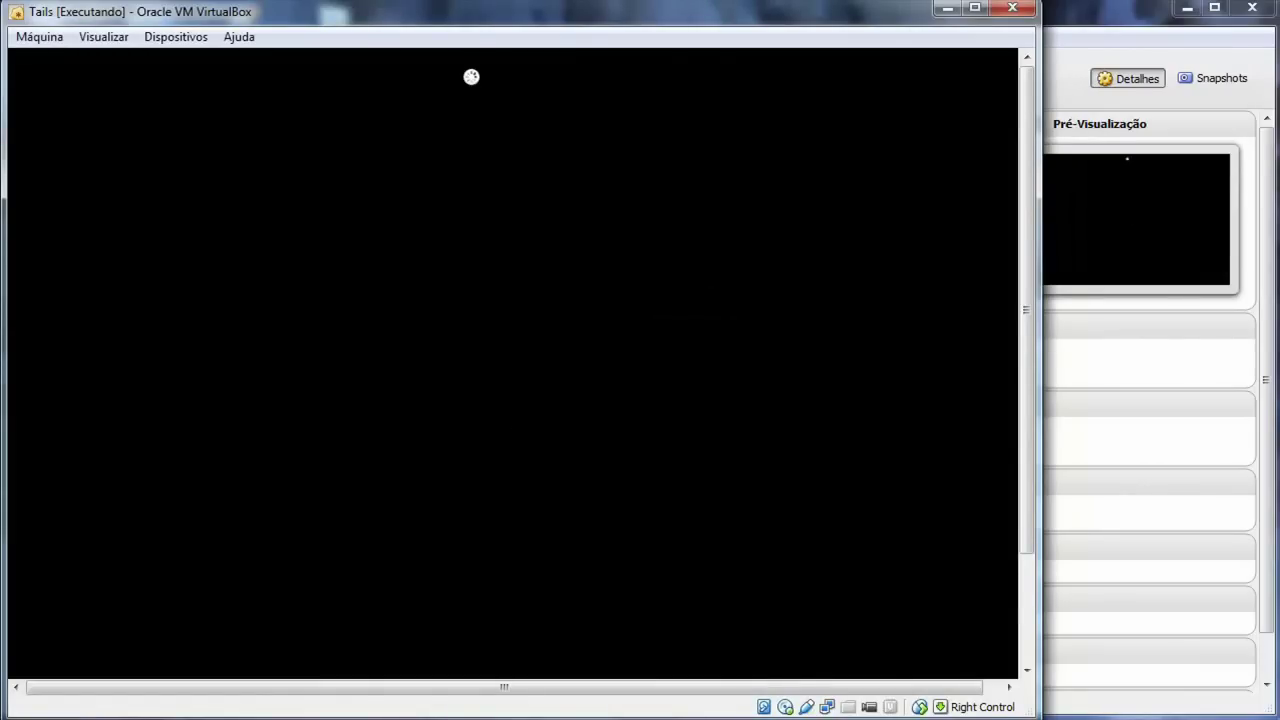
- Choose the session language through the Other... entry and log in to Tails without more options
drag(471, 12, 586, 13)
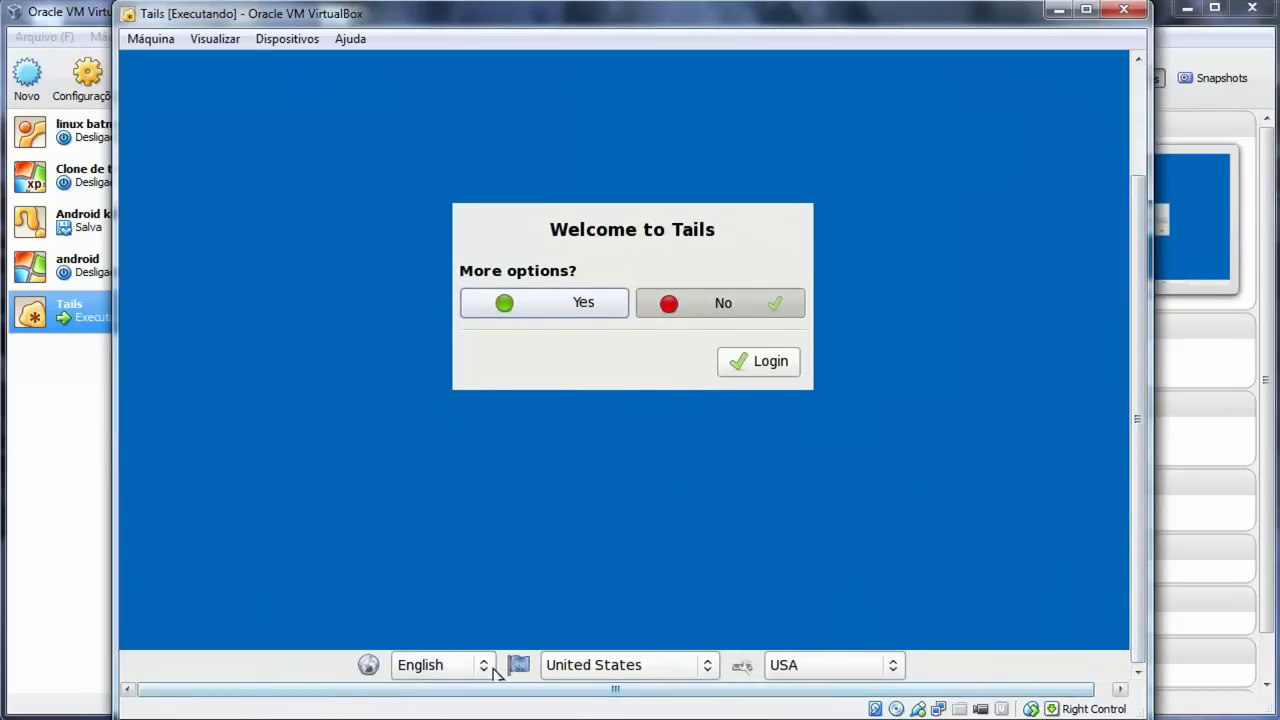
click(488, 667)
mouse_move(443, 673)
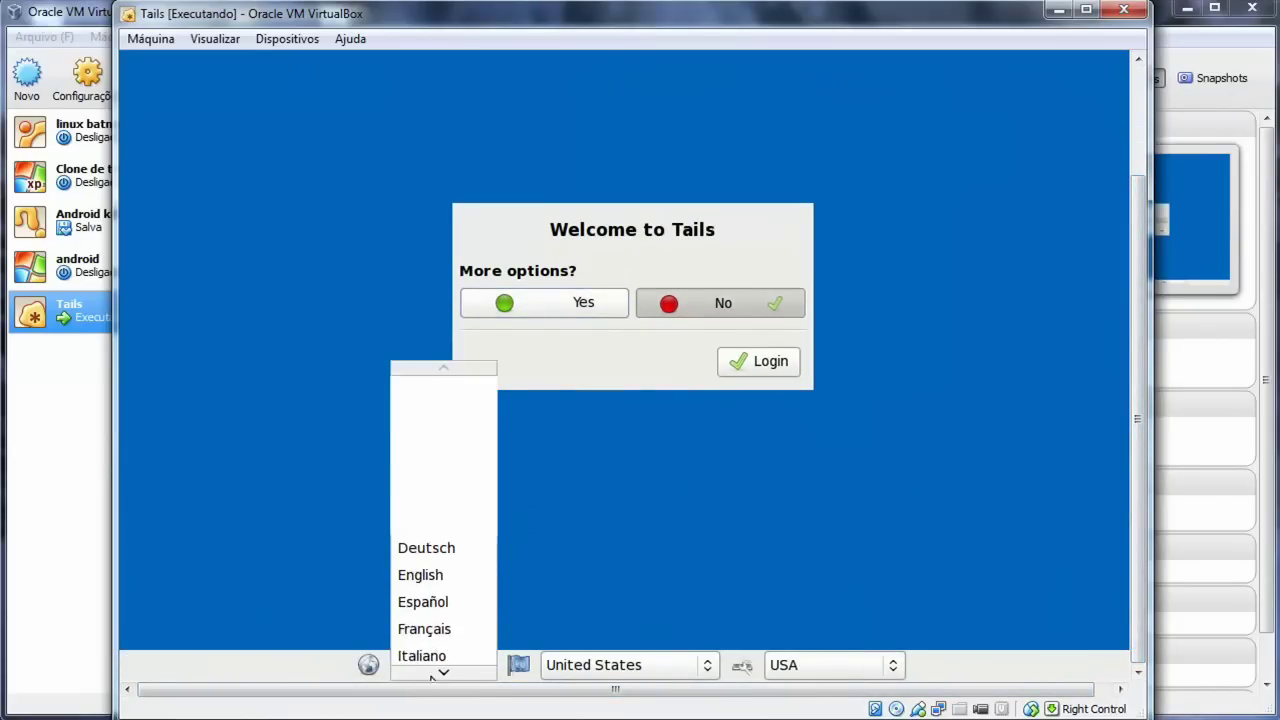
click(430, 511)
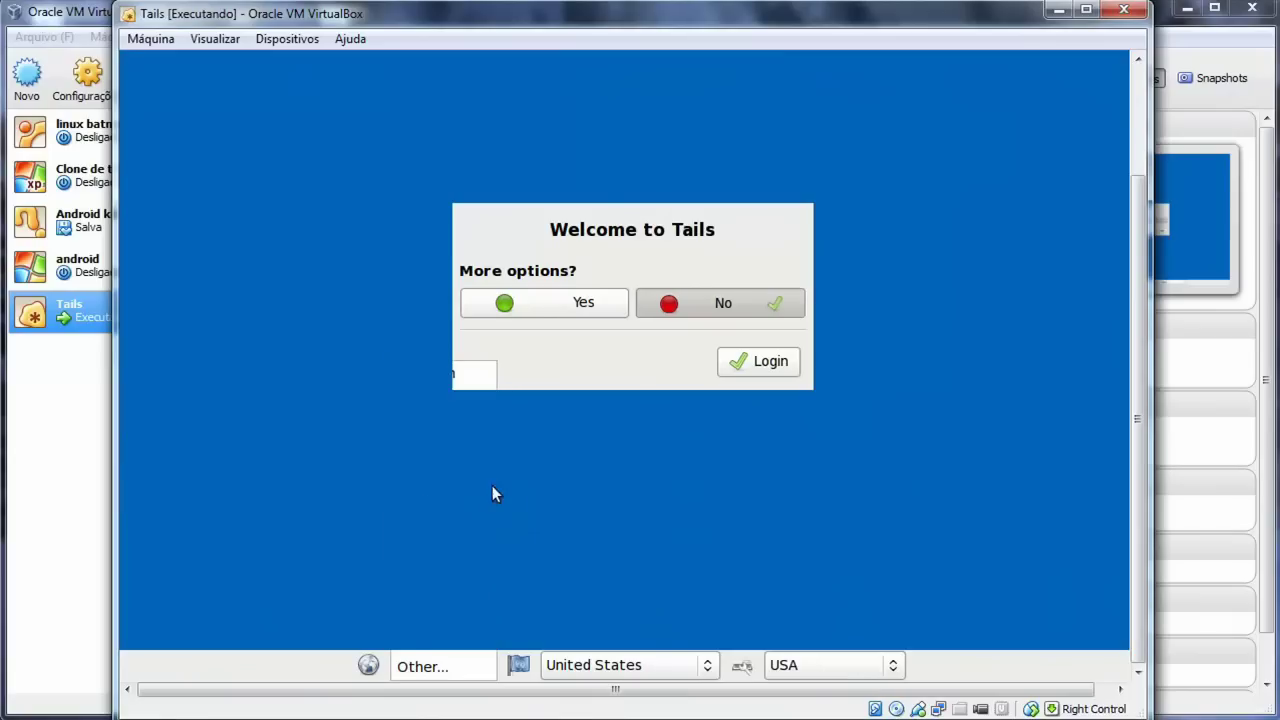
click(733, 362)
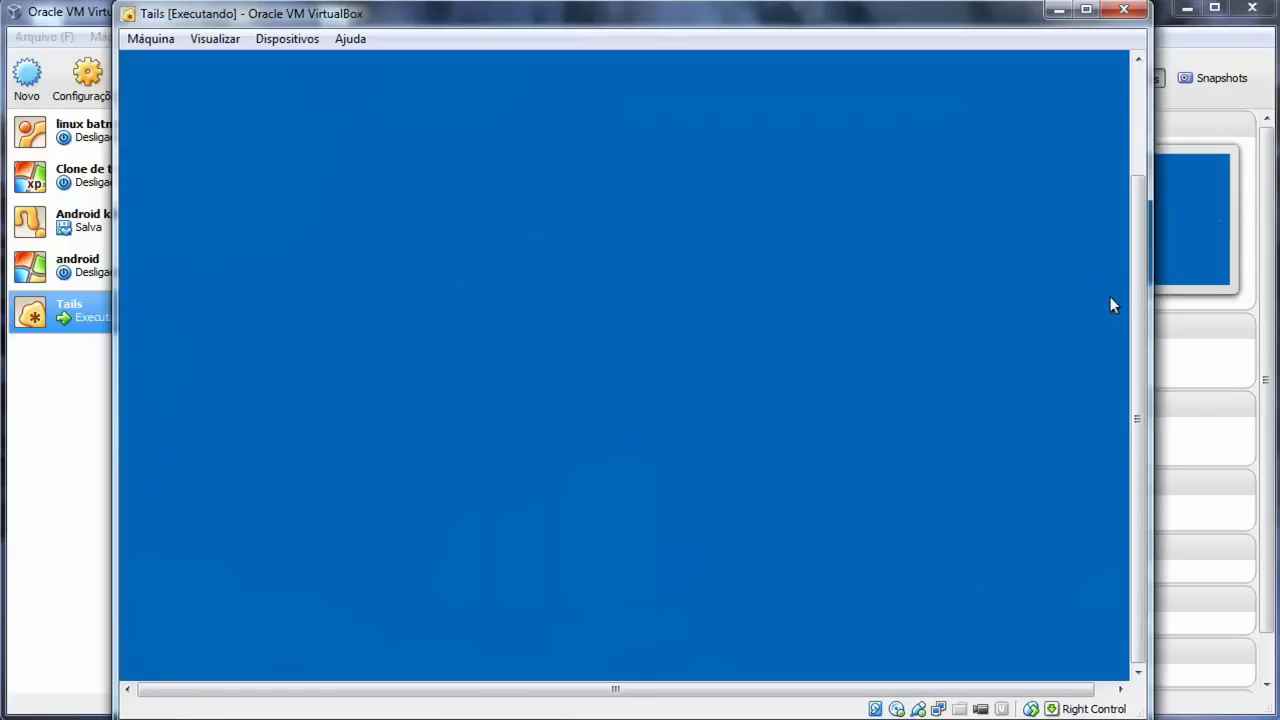
- Close the virtual machine warning and the clock synchronisation notification on the Tails desktop
drag(1138, 302, 1138, 193)
scroll(1128, 432, down, 5)
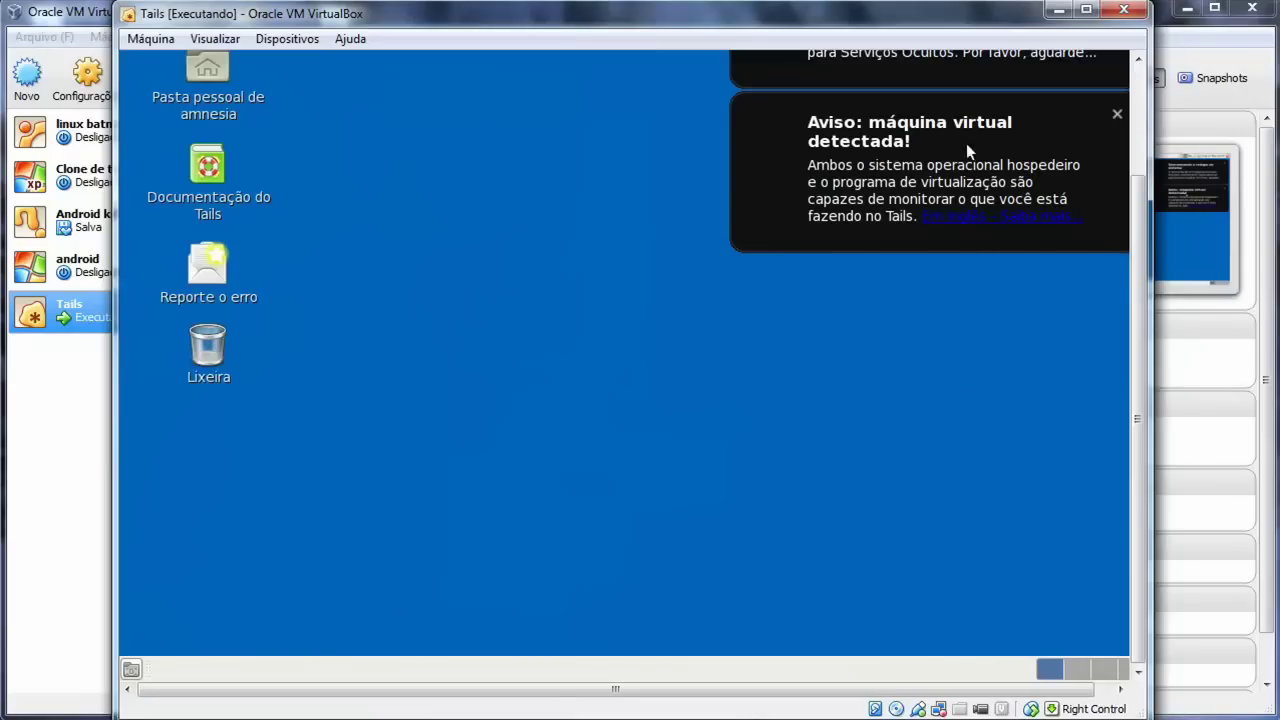
click(1116, 115)
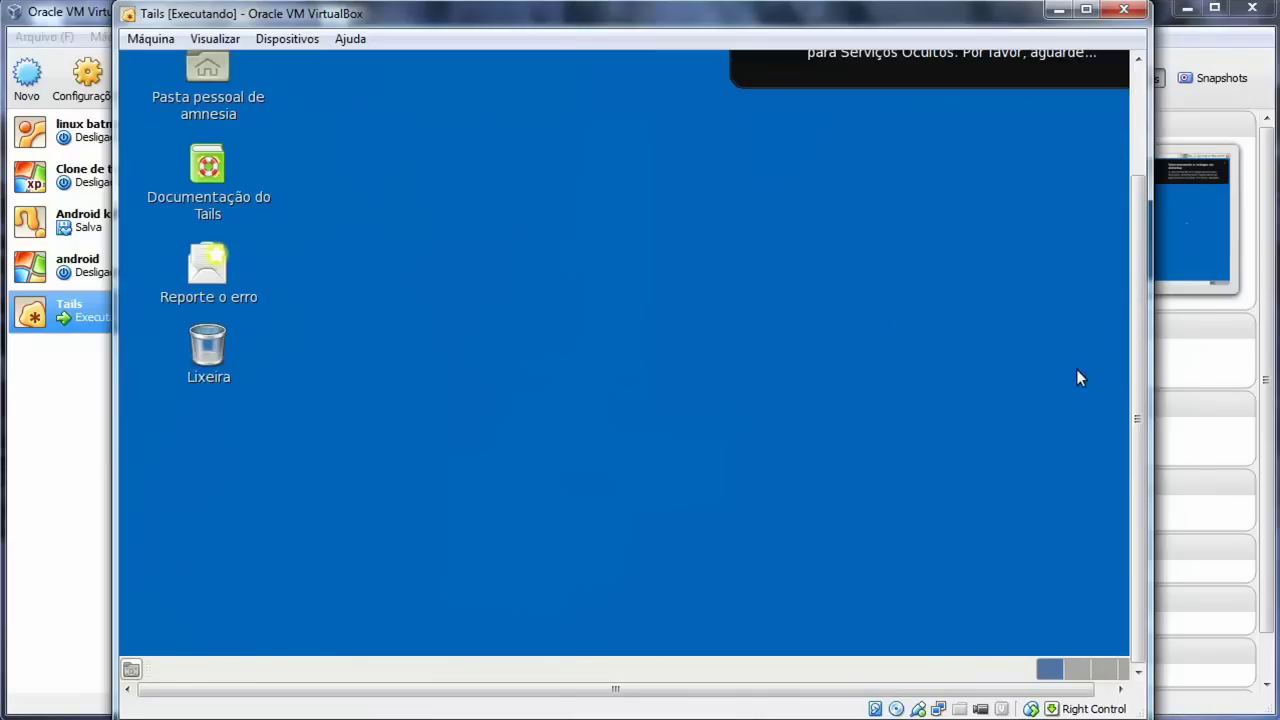
drag(1138, 390, 1138, 282)
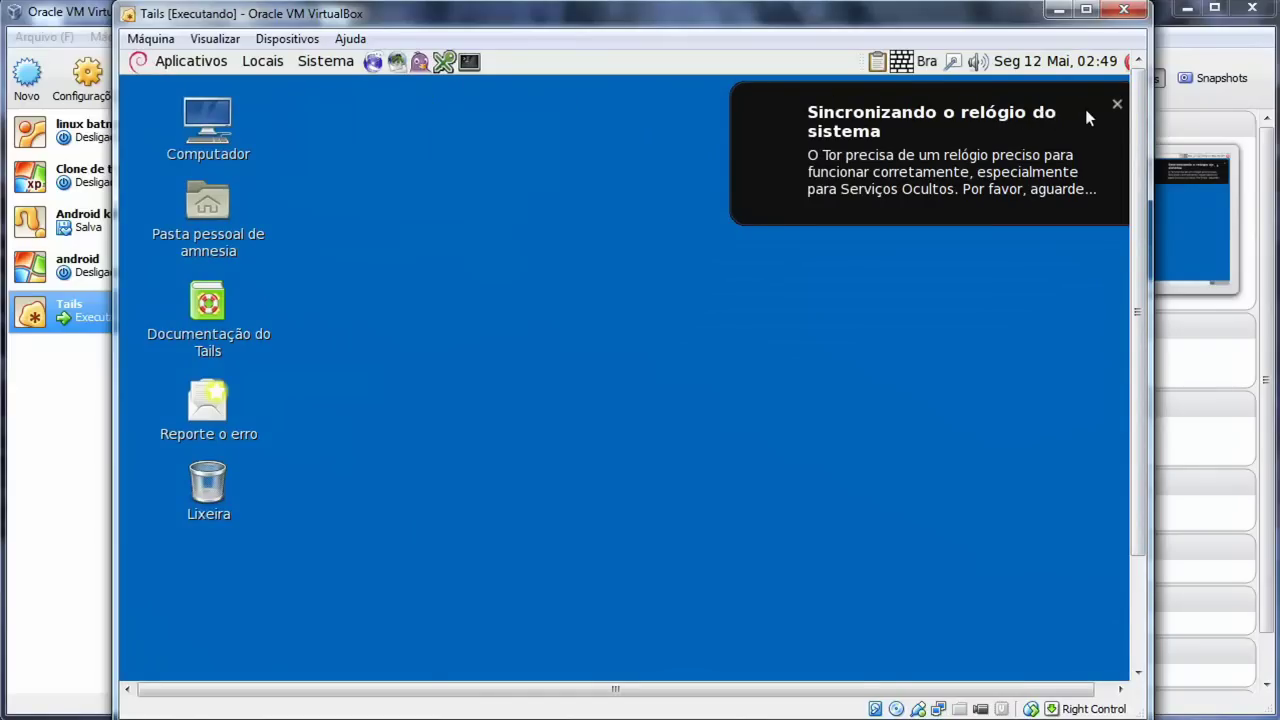
click(1117, 106)
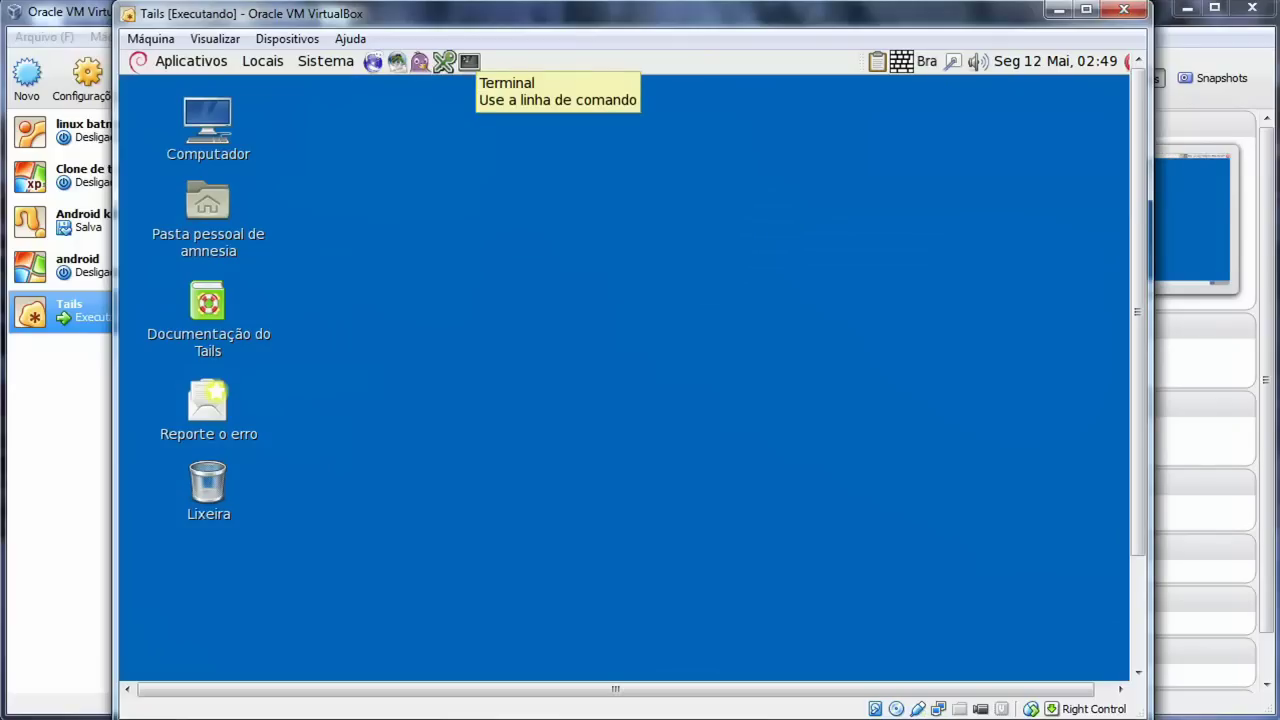
- Open a Terminal window on the Tails desktop and close it again
click(469, 61)
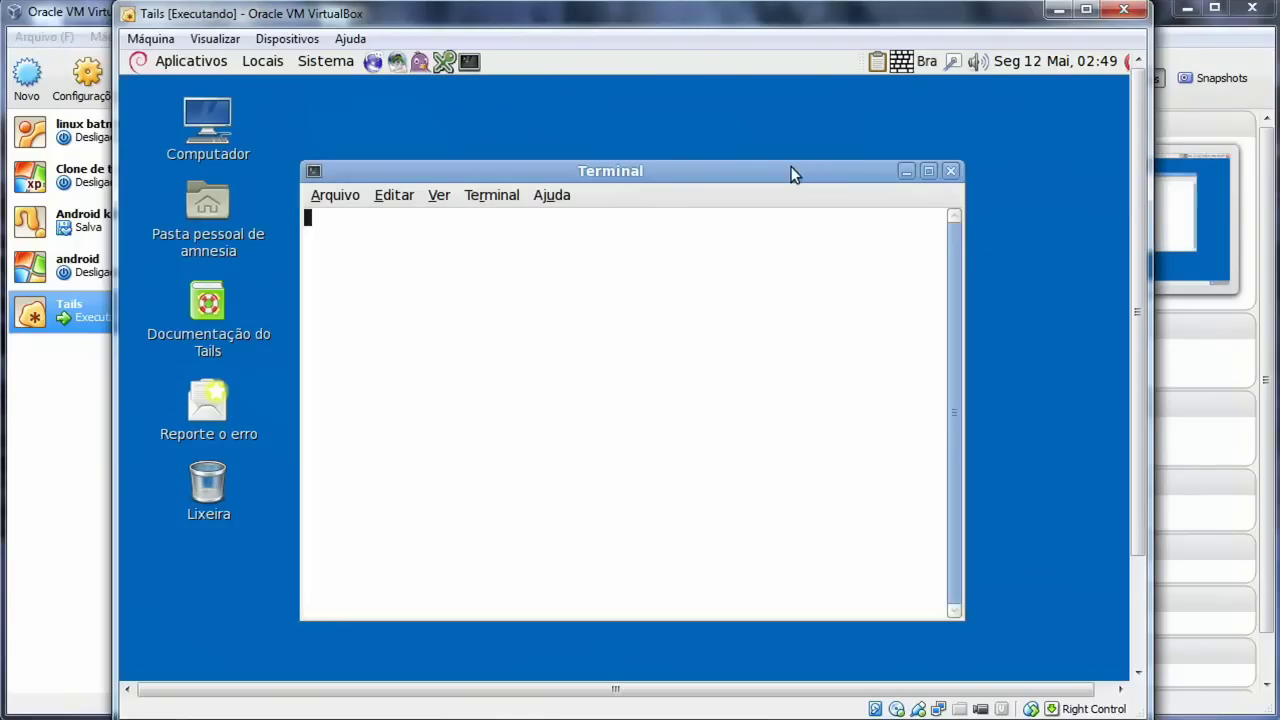
click(951, 171)
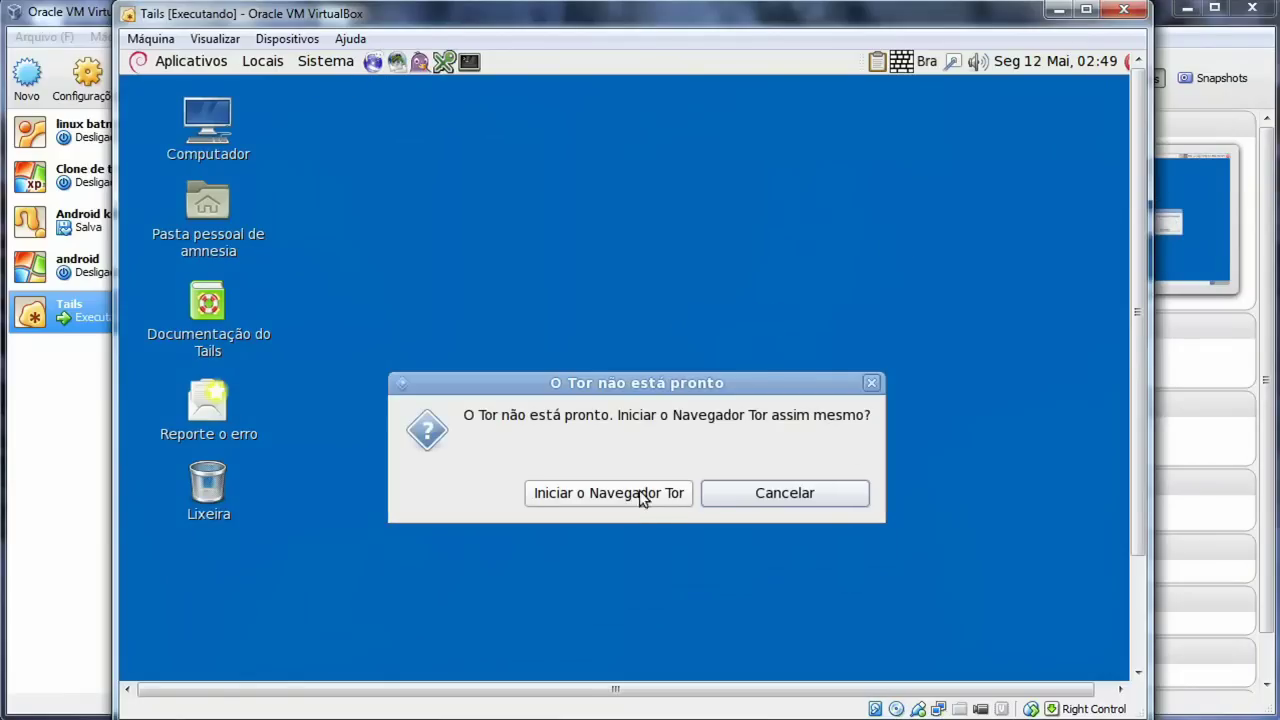
- Start the Tor Browser even though Tor is not ready, dismissing the Internet Download Manager warning in between
click(648, 494)
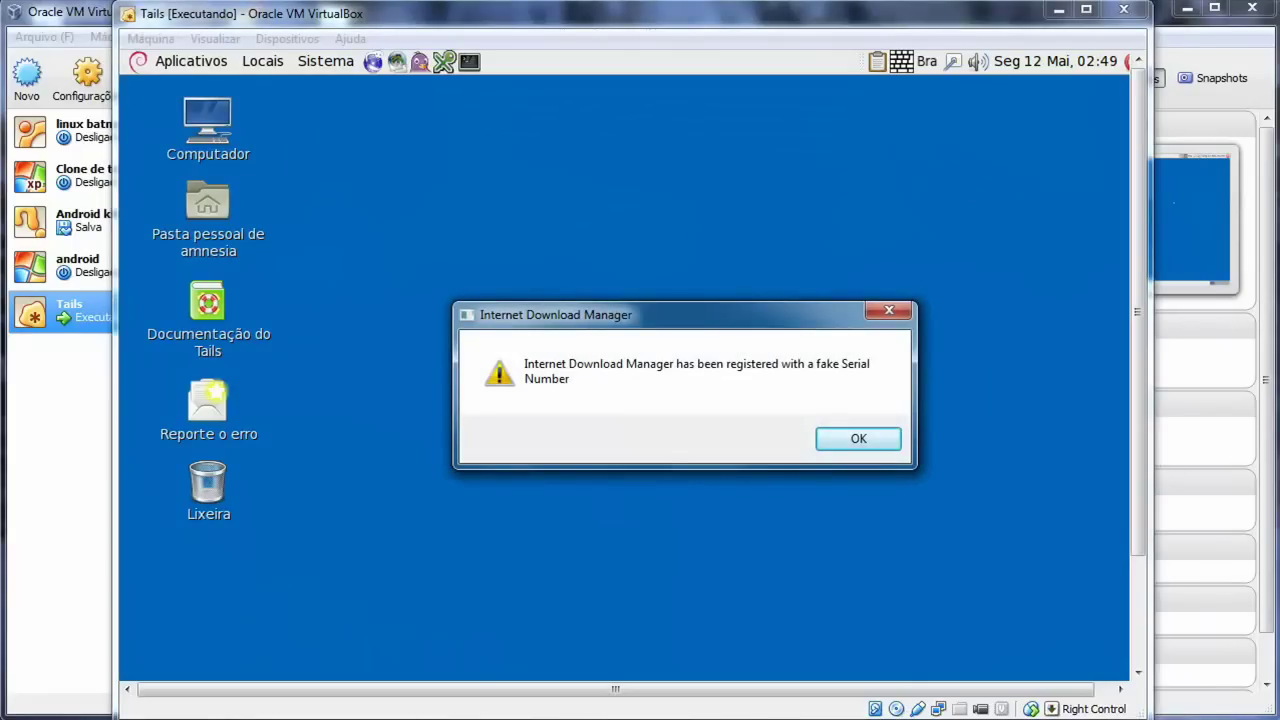
click(888, 310)
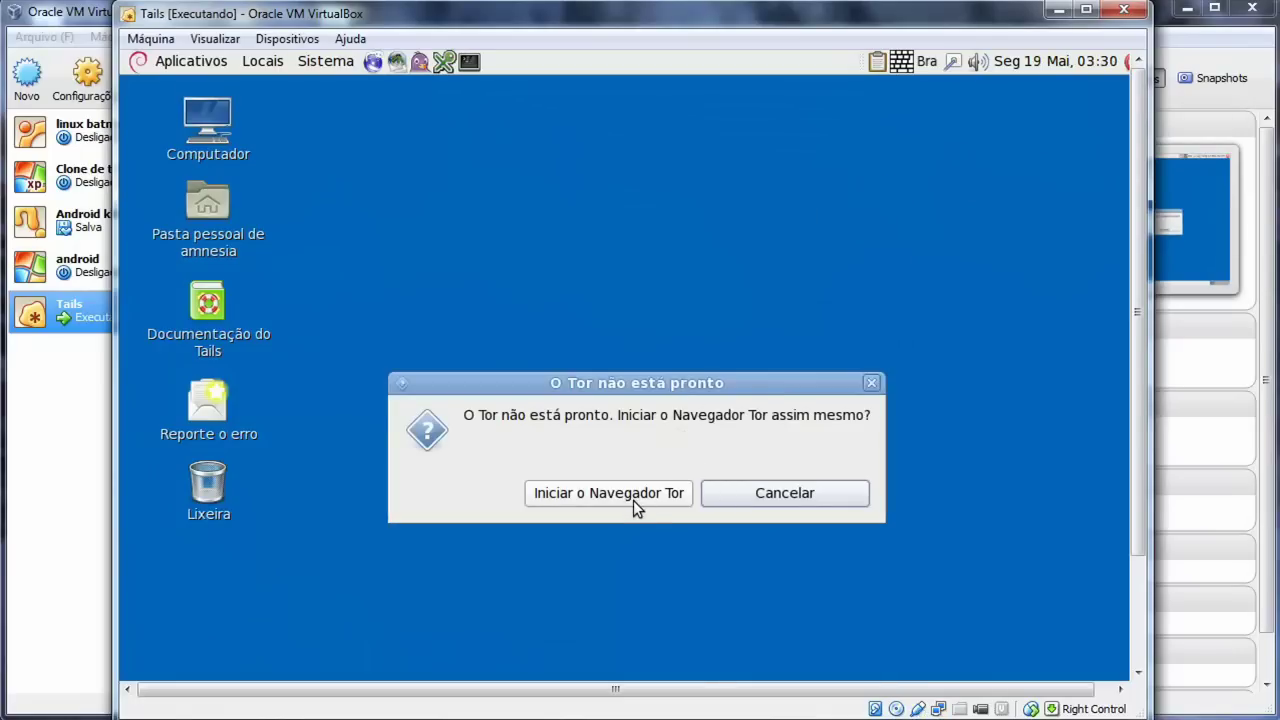
click(609, 492)
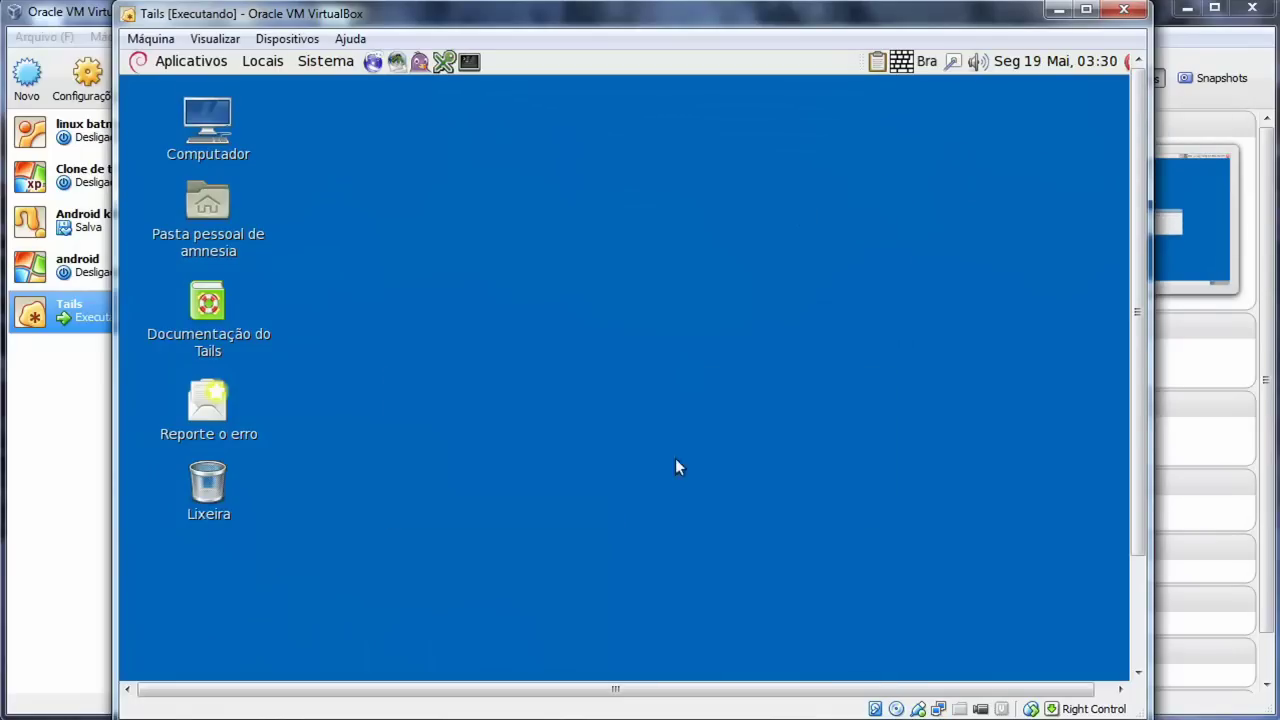
- Show the calendar of the desktop clock and close it again
click(1045, 61)
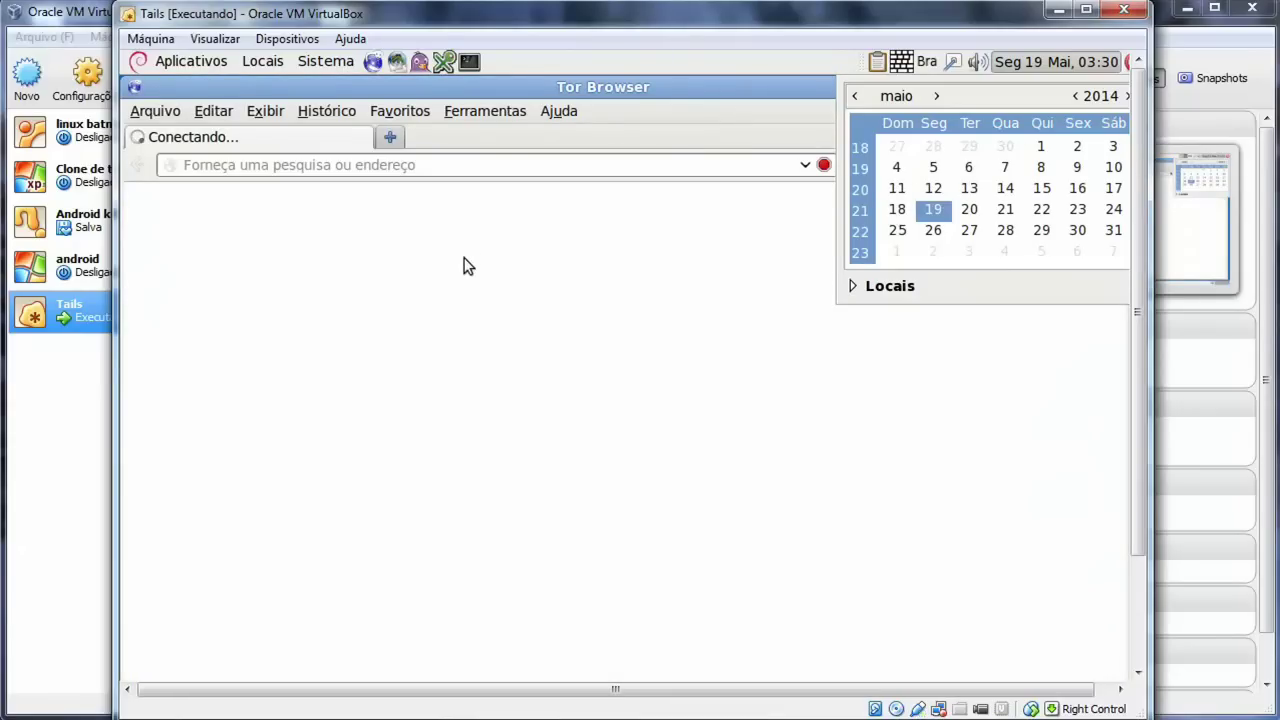
click(1062, 70)
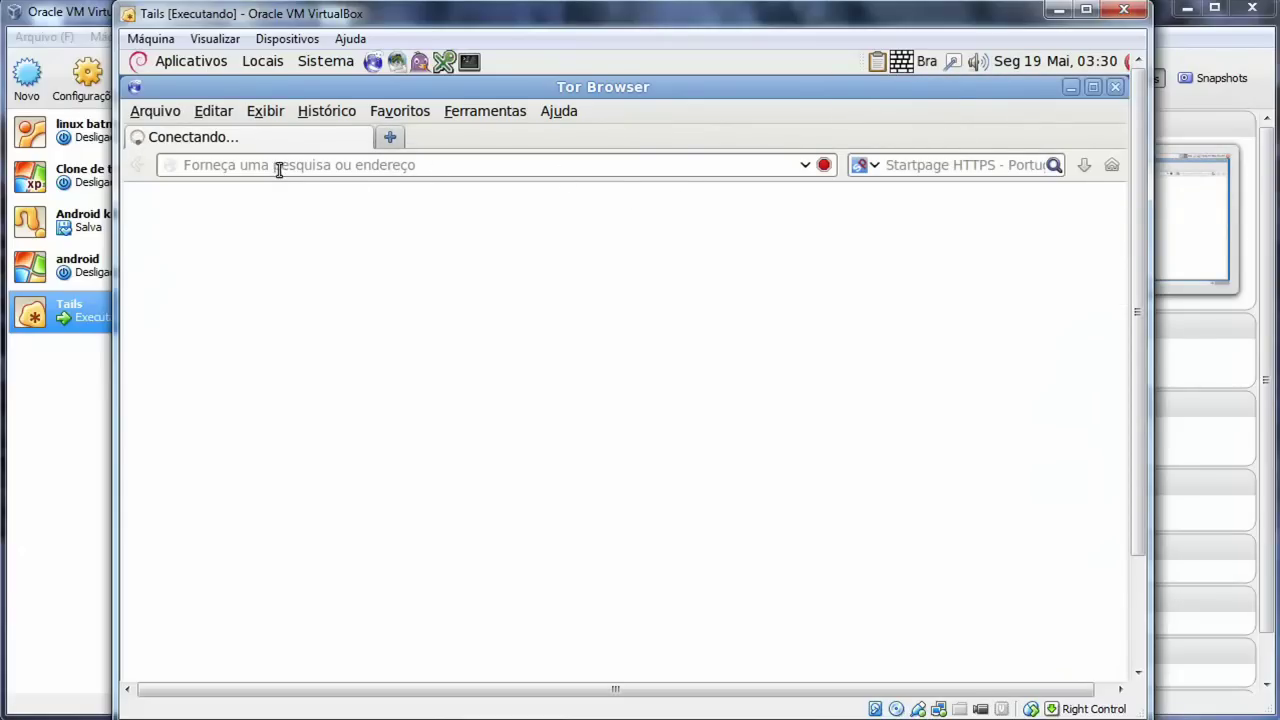
mouse_move(1138, 305)
mouse_down()
mouse_move(1138, 386)
mouse_move(1138, 305)
mouse_up()
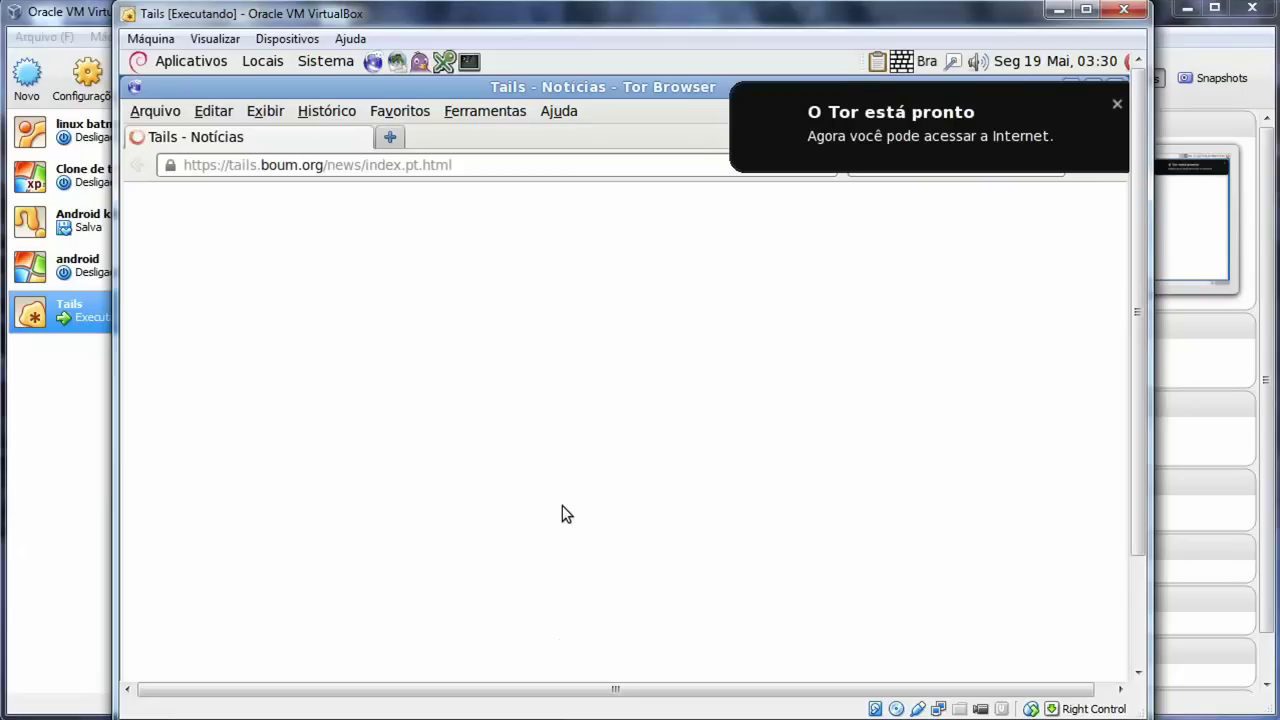
- Close the Tor notification and look over the Tails Notícias page in the Tor Browser
click(1117, 104)
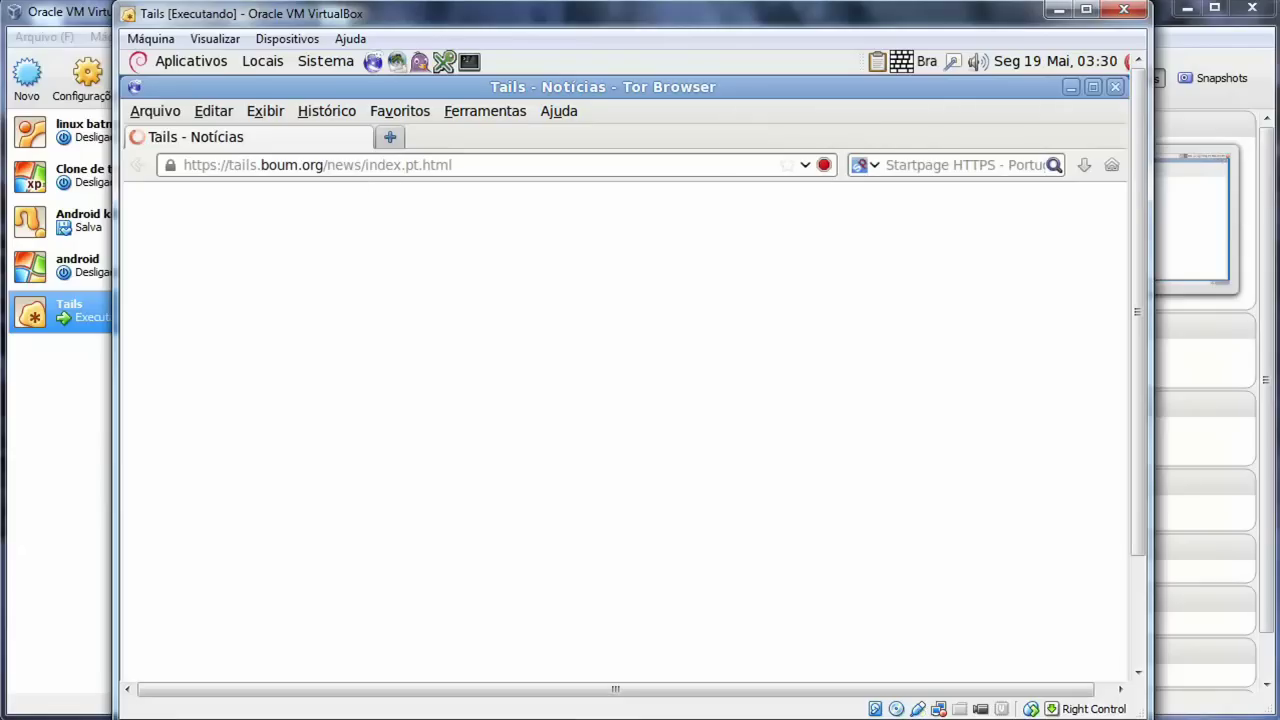
click(327, 165)
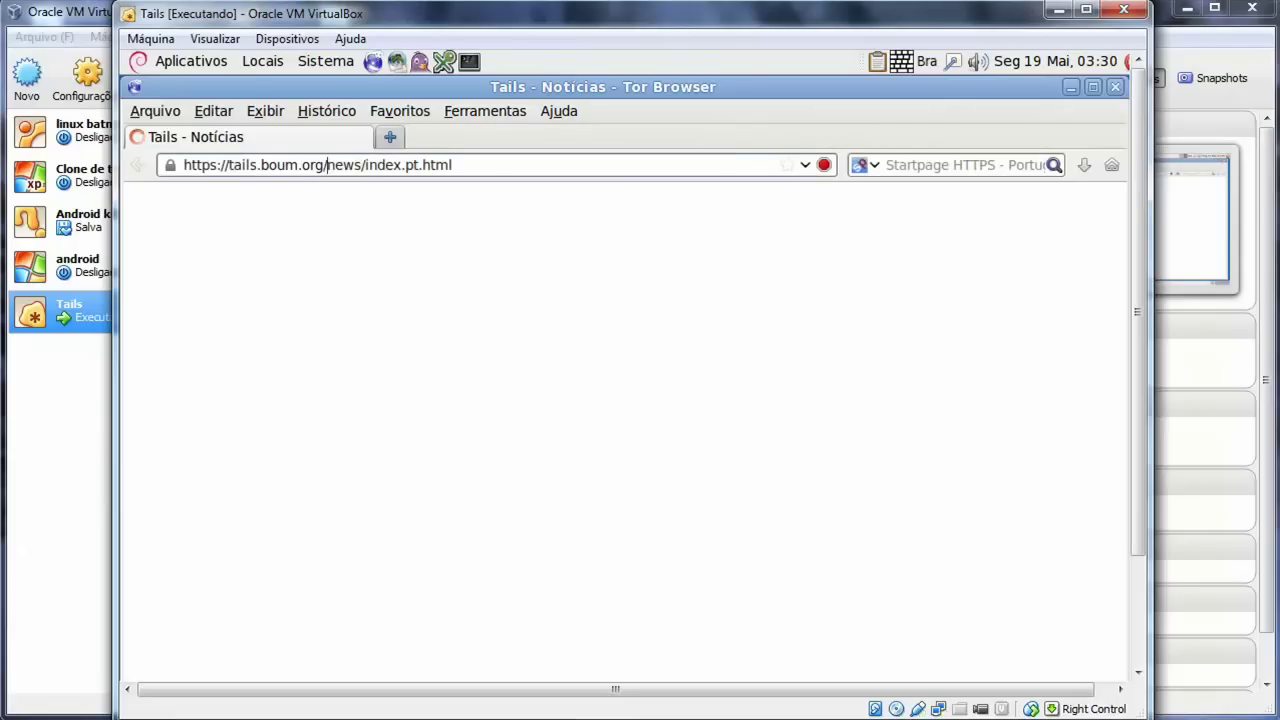
drag(1138, 270, 1138, 360)
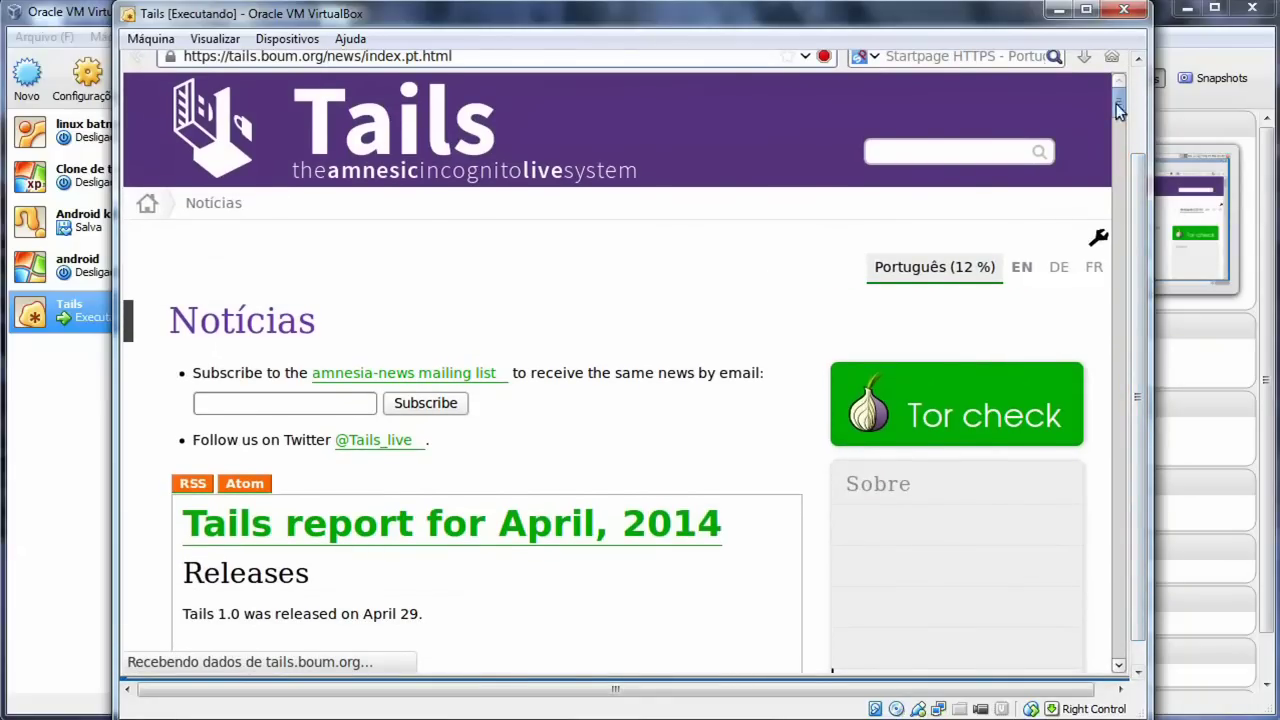
mouse_move(1119, 106)
mouse_down()
mouse_move(1116, 124)
mouse_move(1112, 86)
mouse_move(1128, 112)
mouse_move(1103, 115)
mouse_move(1108, 88)
mouse_up()
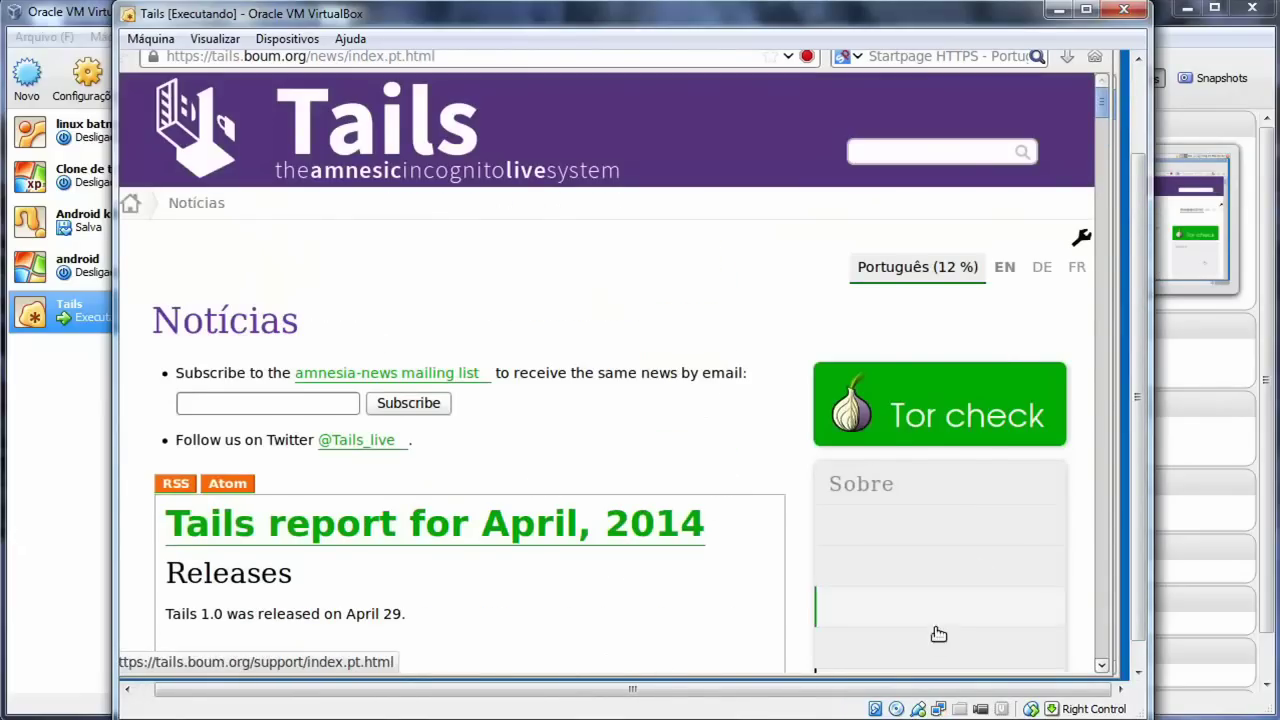
drag(308, 689, 289, 689)
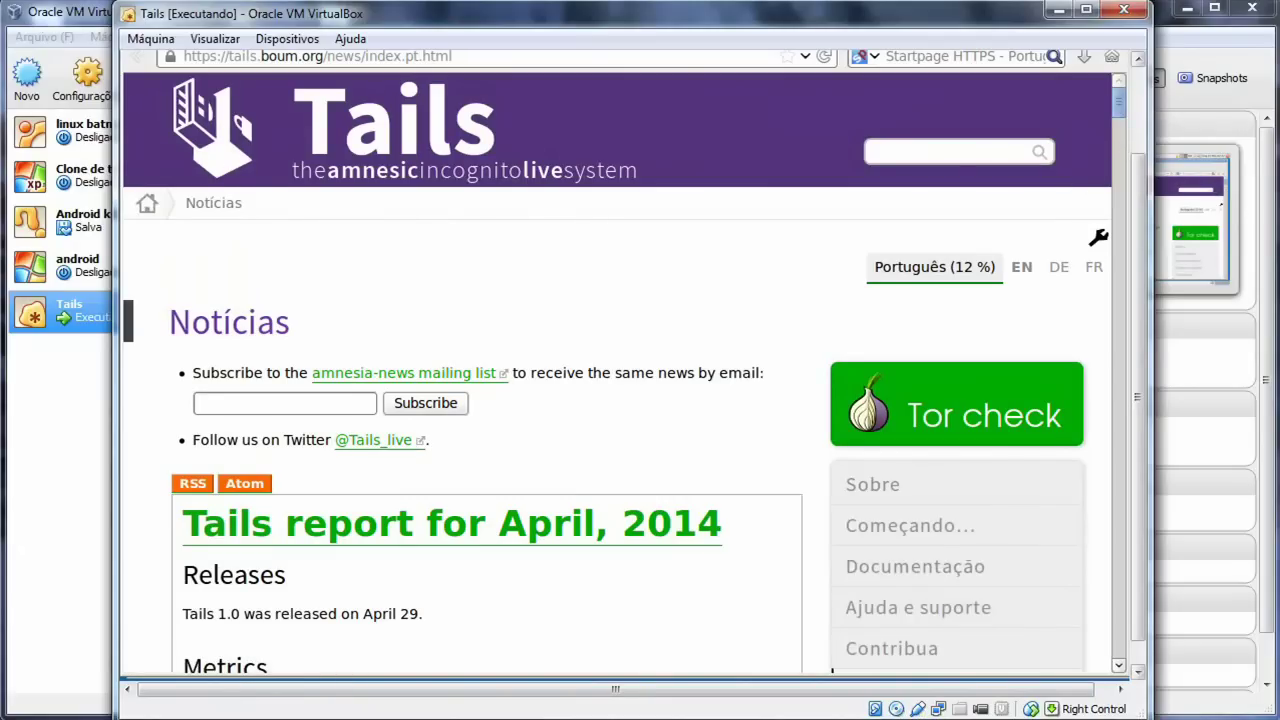
drag(1138, 300, 1138, 213)
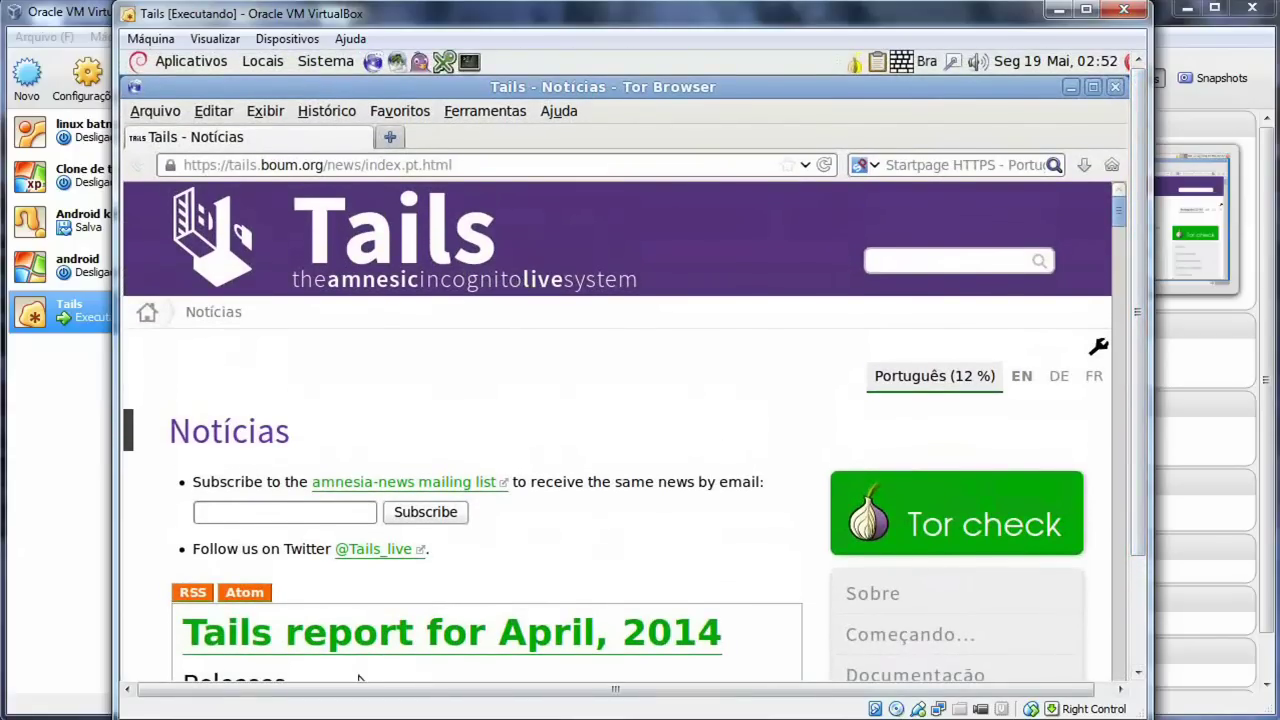
click(361, 719)
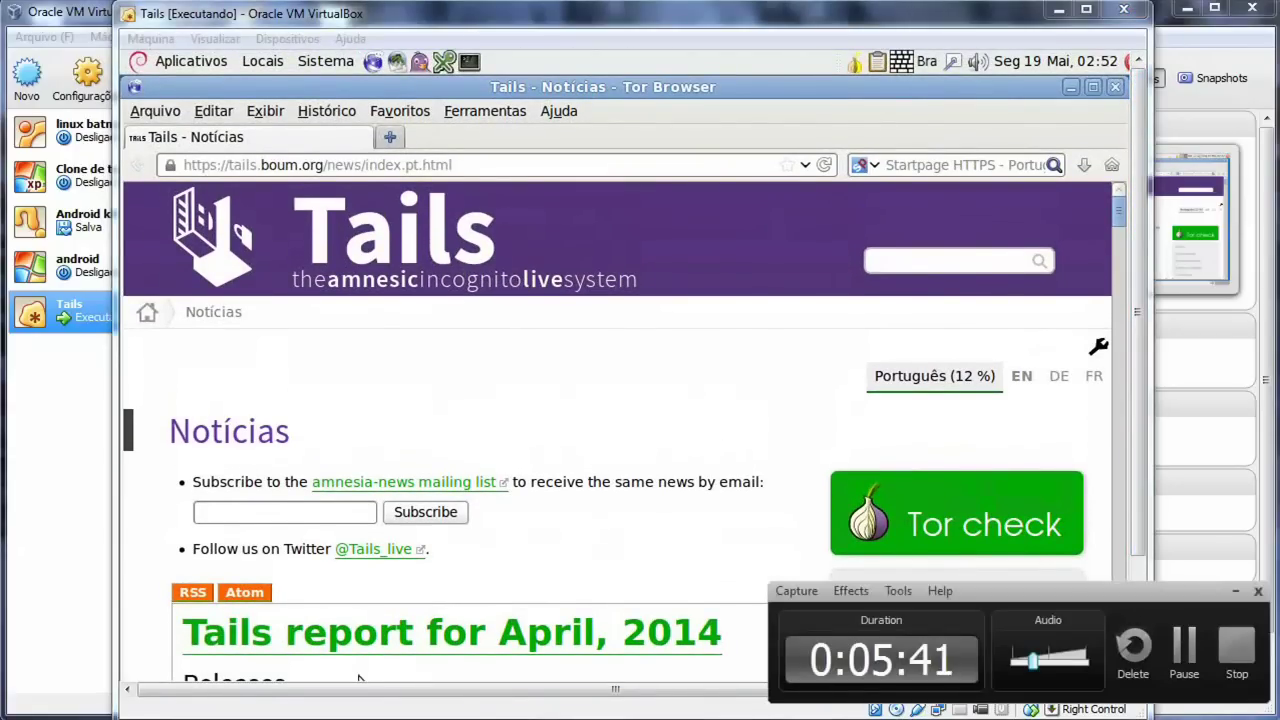
click(1237, 647)
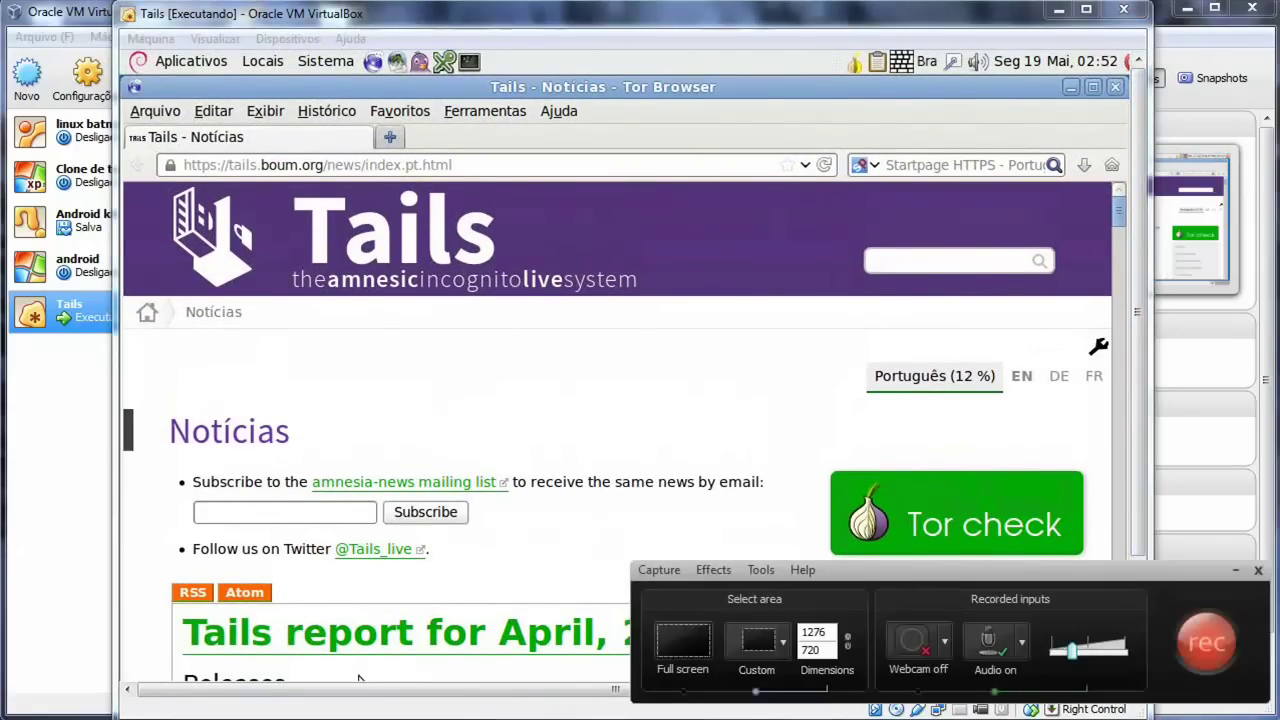